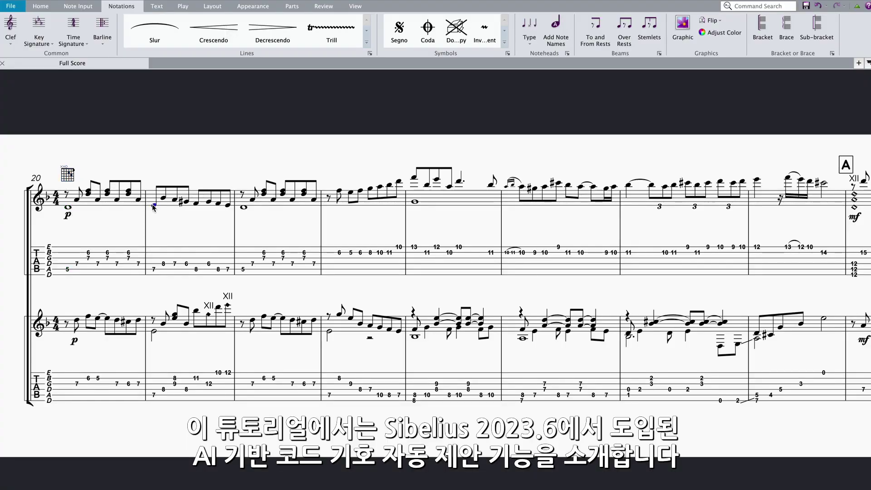
Step: Add Ehalfdim, the suggested chord and A7 above bars 21, 22 and 23
key("ctrl+k")
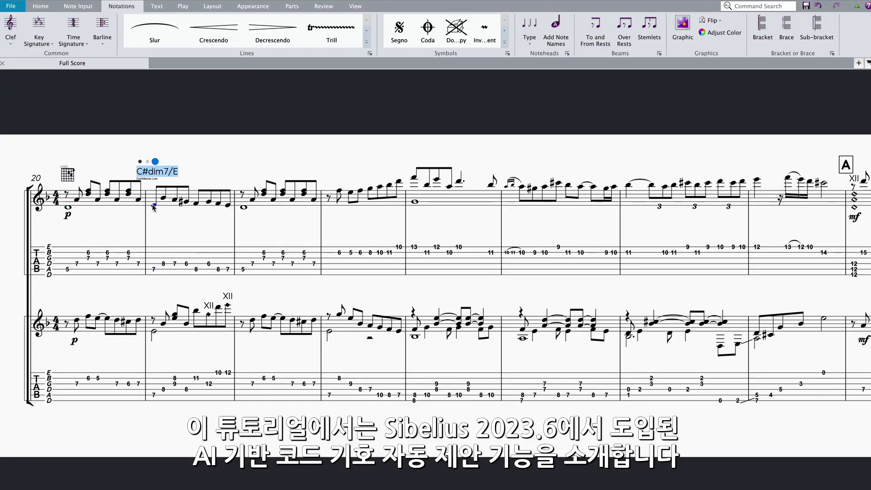
key("Down")
key("Down")
key("Down")
key("Down")
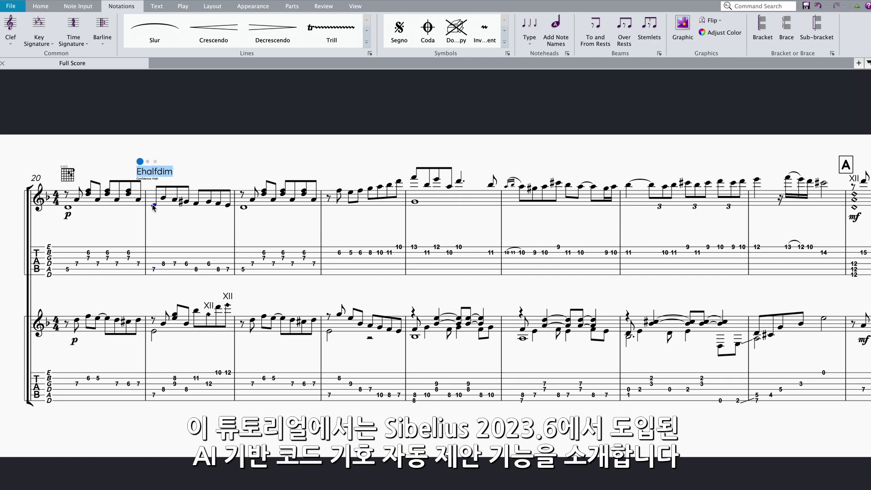
key("Escape")
left_click(243, 208)
key("Escape")
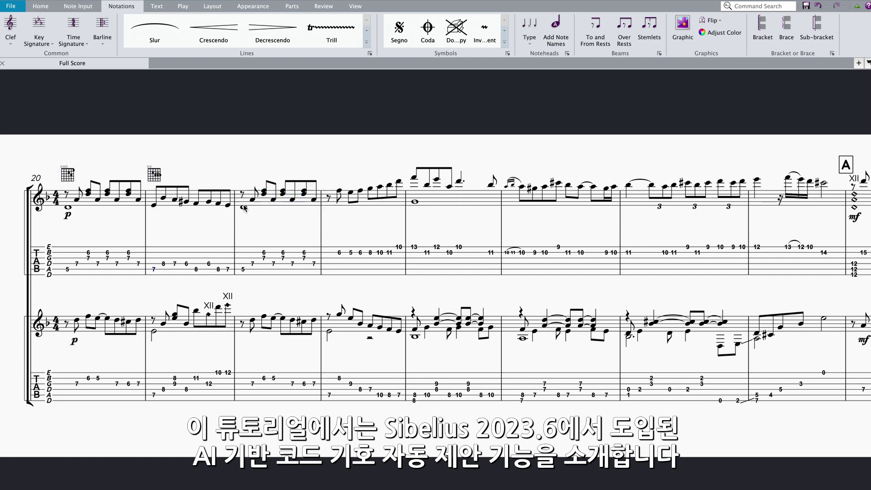
key("ctrl+k")
key("Escape")
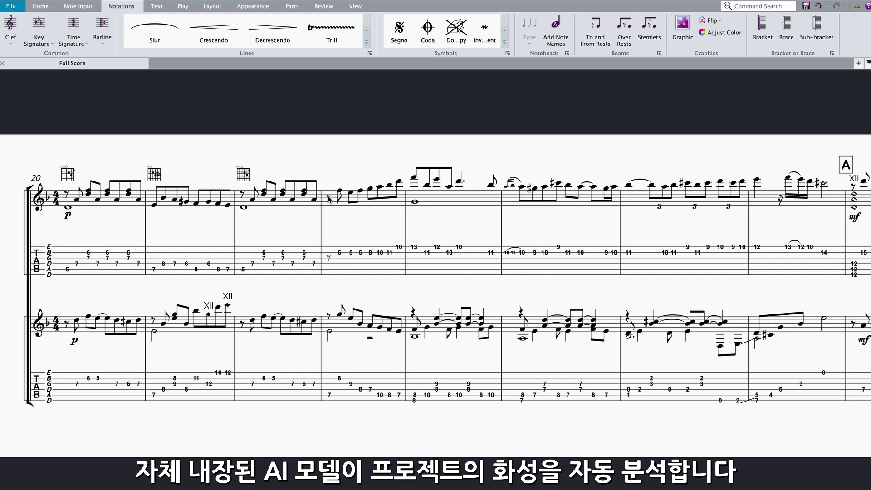
key("ctrl+k")
type("A7")
key("Escape")
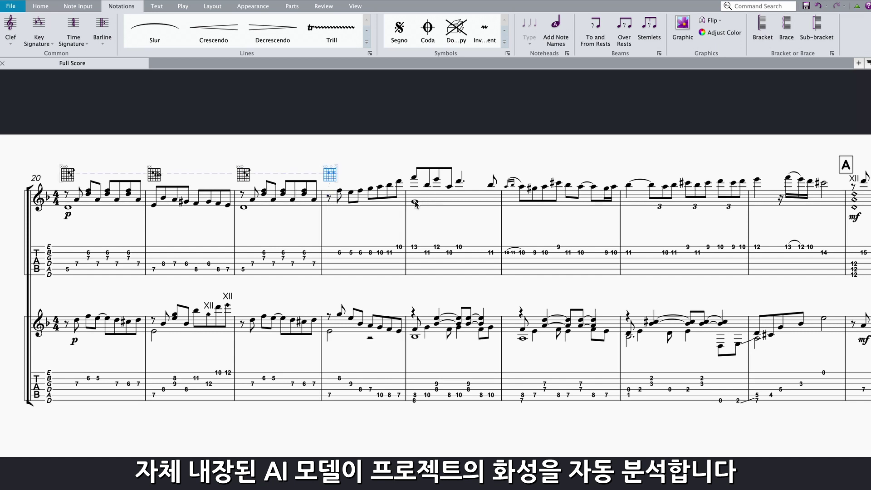
Step: Add Gm7/Bb and Dm/A above bars 24 and 25, then begin bar 26's chord
left_click(414, 203)
key("ctrl+k")
key("Escape")
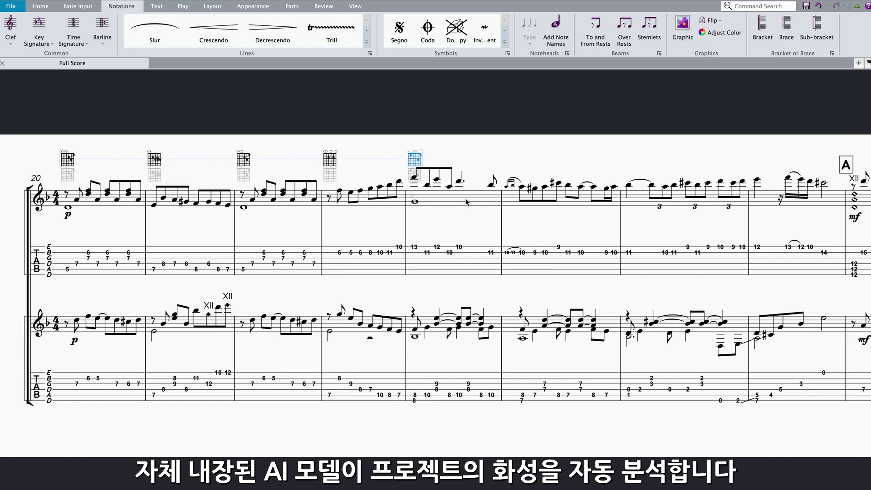
key("ctrl+k")
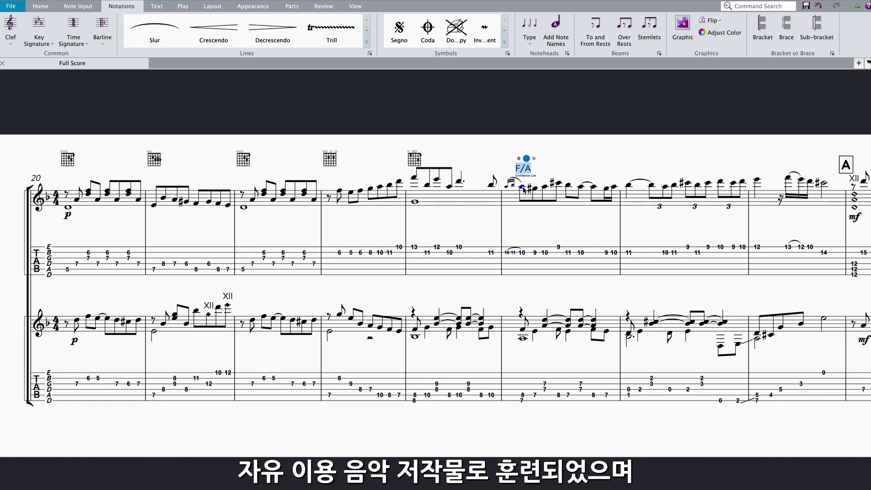
key("Up")
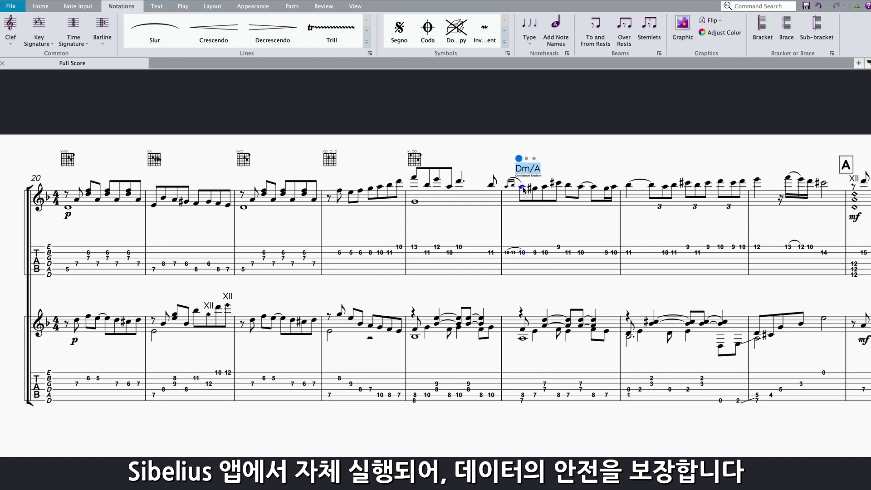
key("Escape")
left_click(629, 186)
key("ctrl+k")
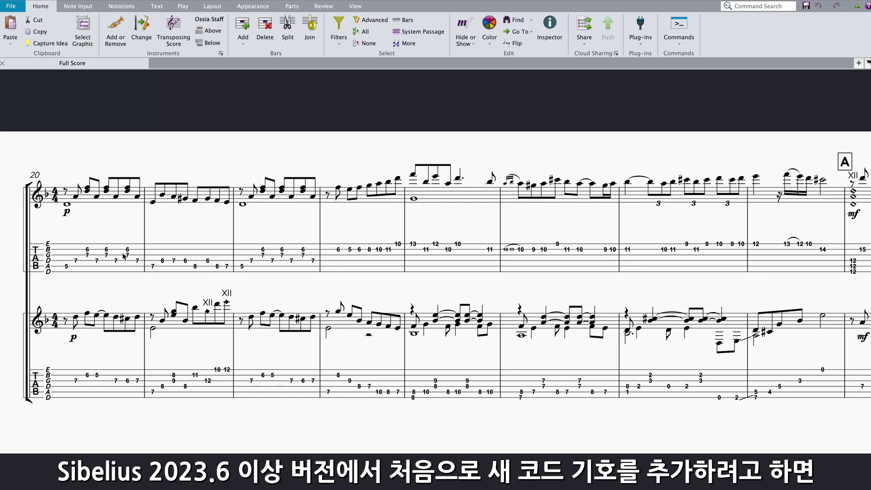
Step: Begin a chord symbol on bar 20's low first note, raising the suggestions prompt
left_click(66, 205)
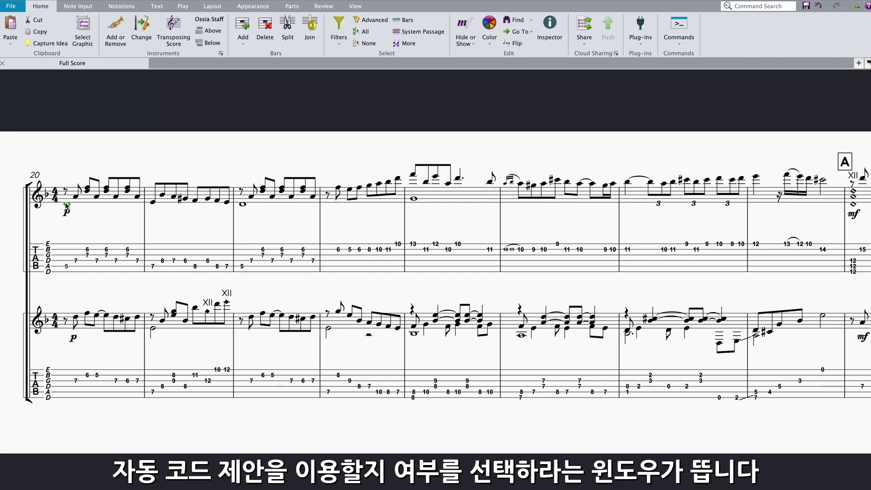
key("ctrl+k")
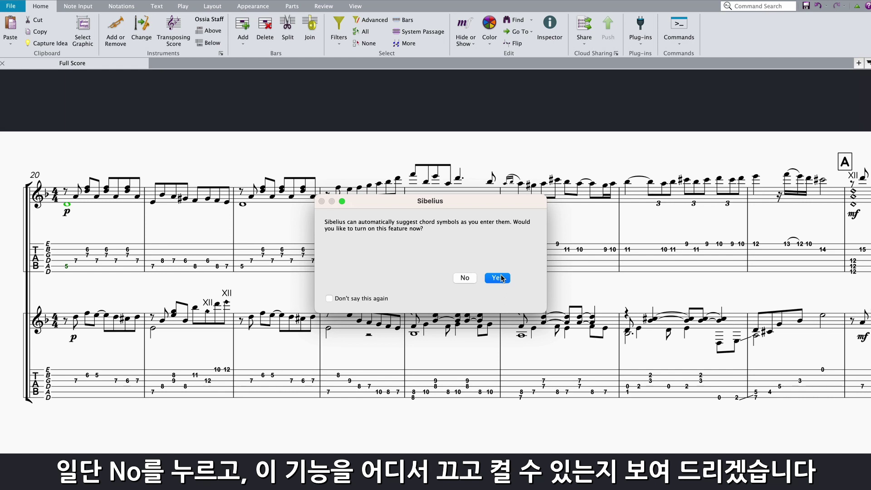
Step: Decline the prompt and tick Chord symbol suggestions on the Preferences Other page
left_click(467, 278)
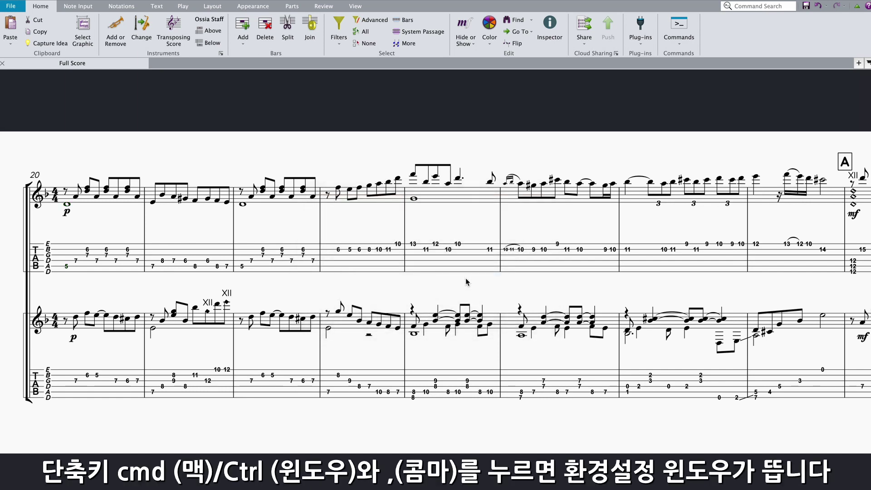
key("super+comma")
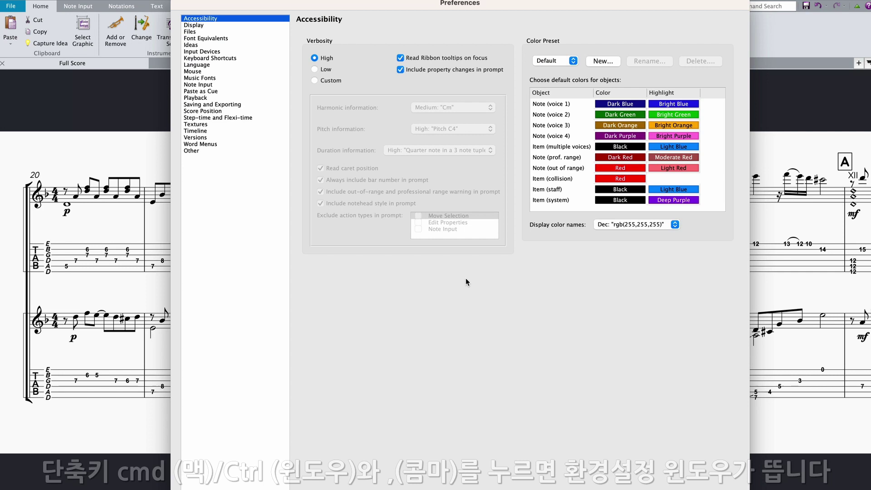
left_click(193, 152)
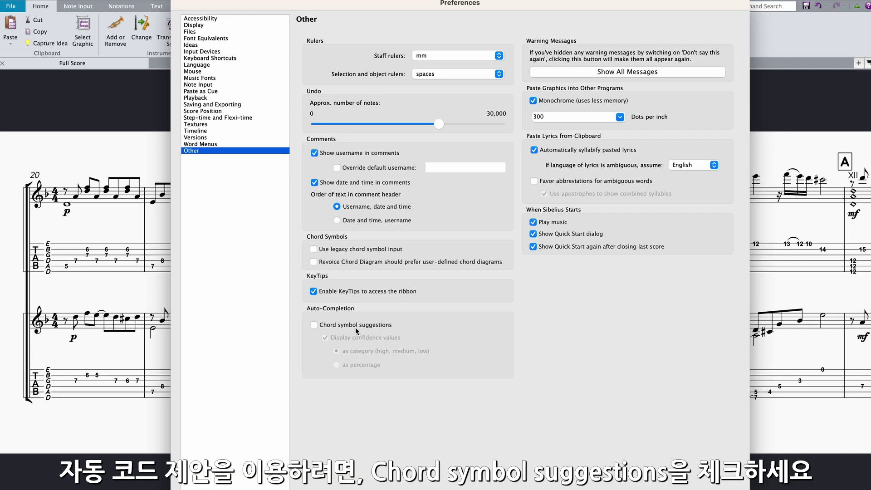
left_click(314, 324)
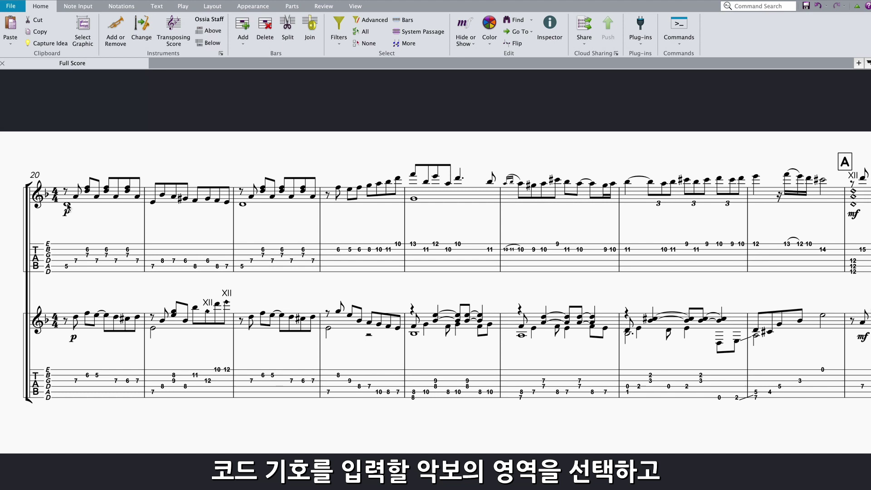
Step: Start a chord symbol on bar 20's low first note, getting a Dm suggestion
left_click(67, 206)
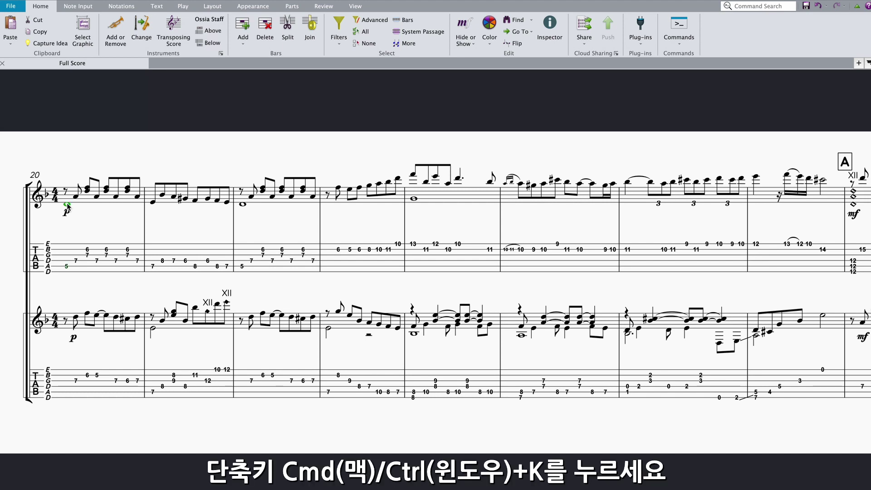
key("ctrl+k")
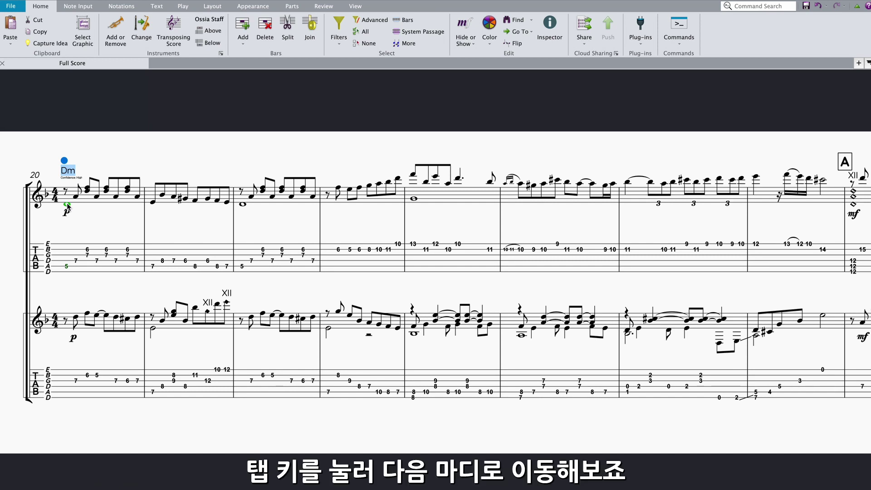
Step: Accept Dm for bar 20 and compare bar 21's suggestions: Ehalfdim, C7/E, C#dim7/E
key("Tab")
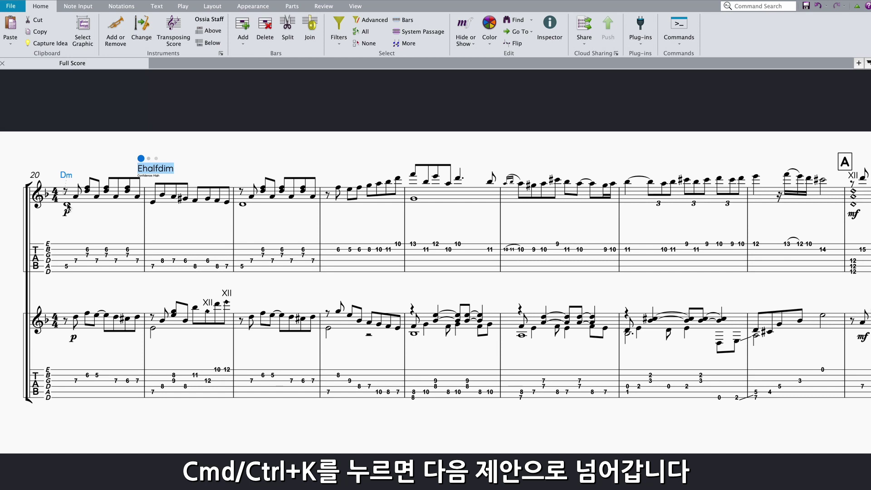
key("ctrl+k")
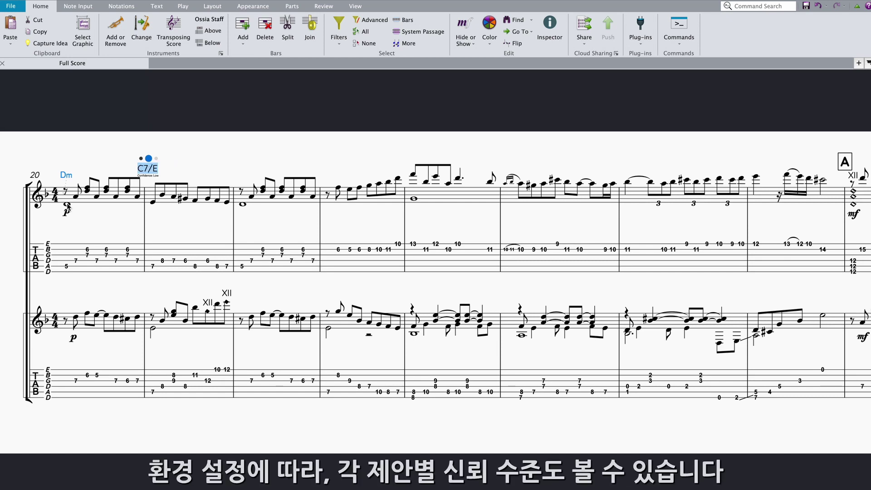
key("ctrl+k")
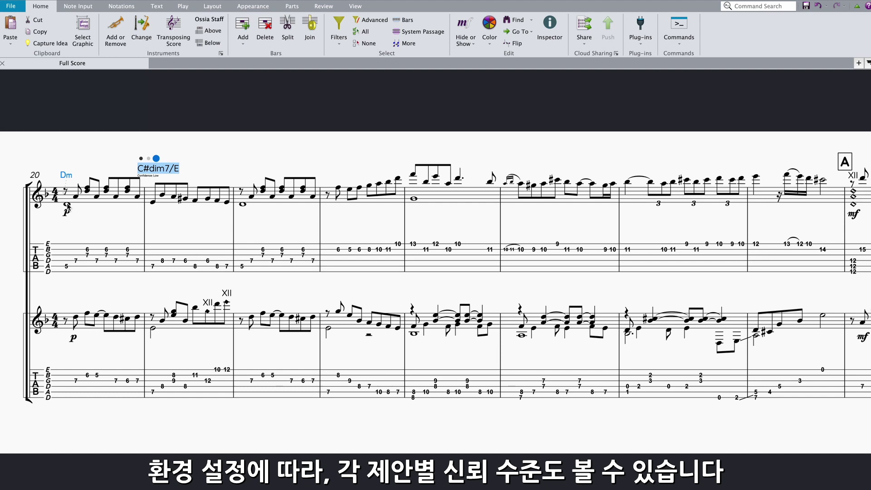
key("ctrl+k")
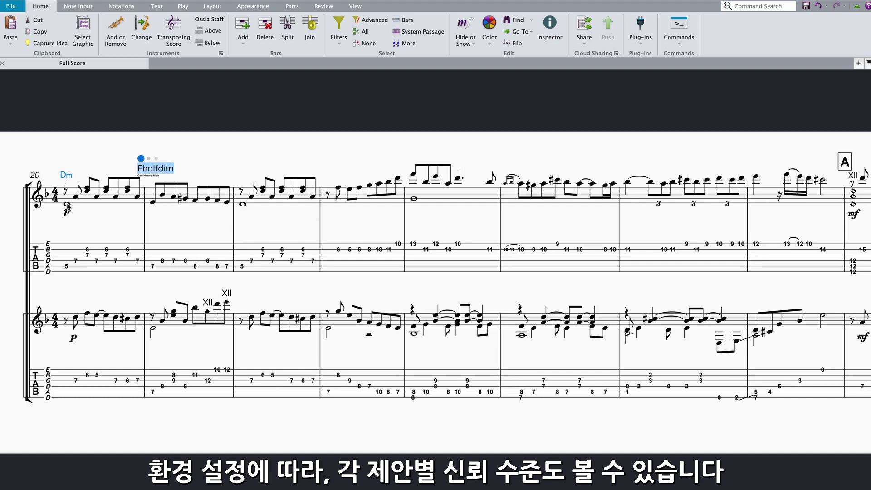
key("ctrl+k")
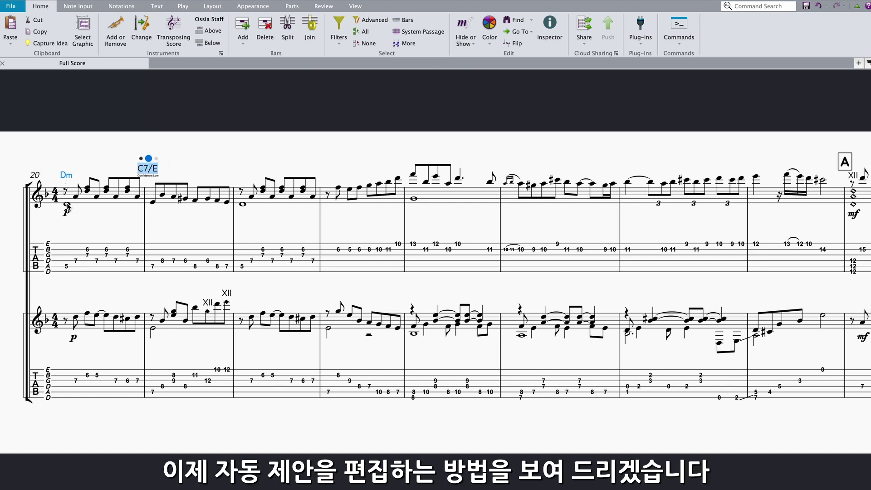
Step: Accept Ehalfdim for bar 21 and extend bar 22's Dm to Dm(add9)
key("ctrl+k")
key("ctrl+k")
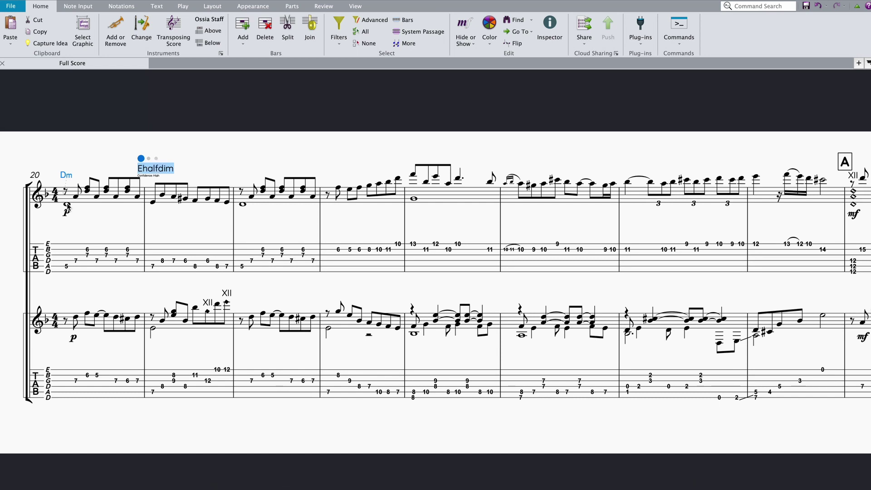
key("Tab")
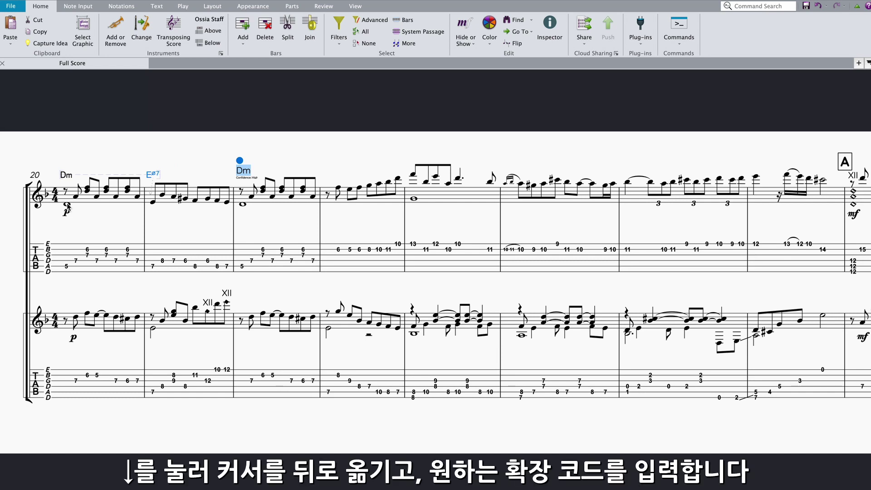
key("Down")
type("add9")
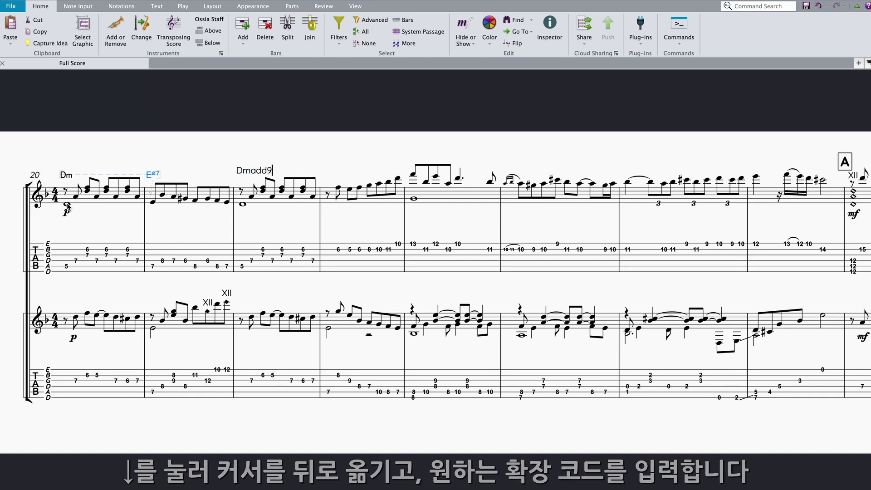
key("Escape")
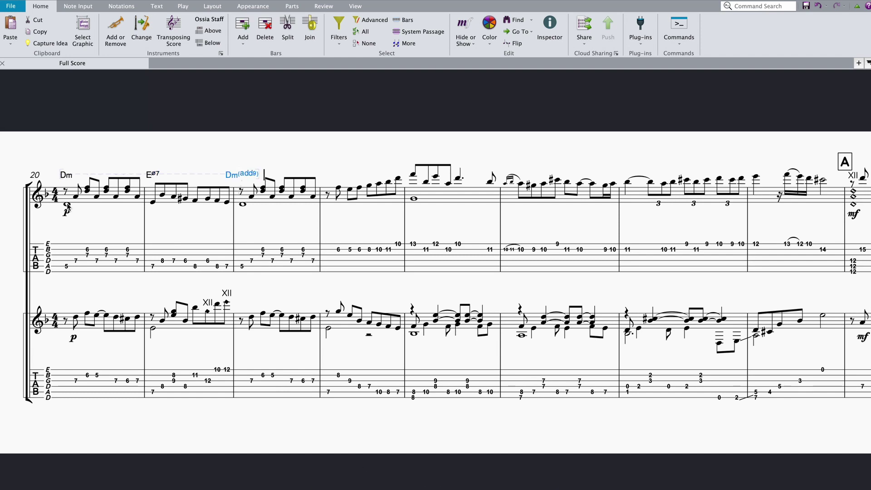
Step: Delete the extra Dm suggestion in bar 22 and place A7 above bar 23
key("space")
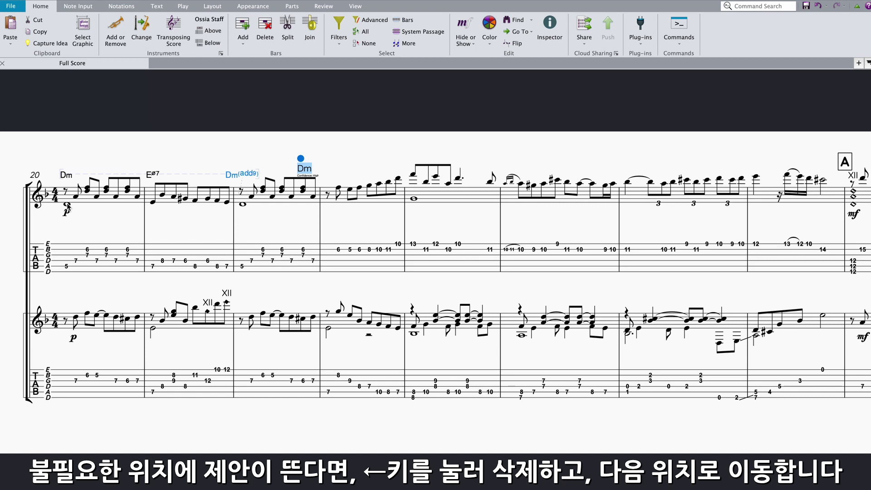
key("BackSpace")
key("space")
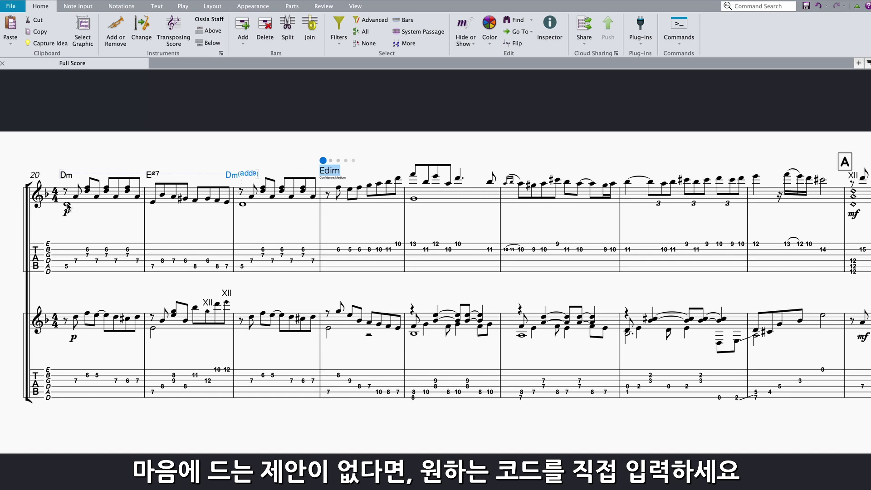
key("Down")
key("Down")
key("Down")
key("Down")
key("Down")
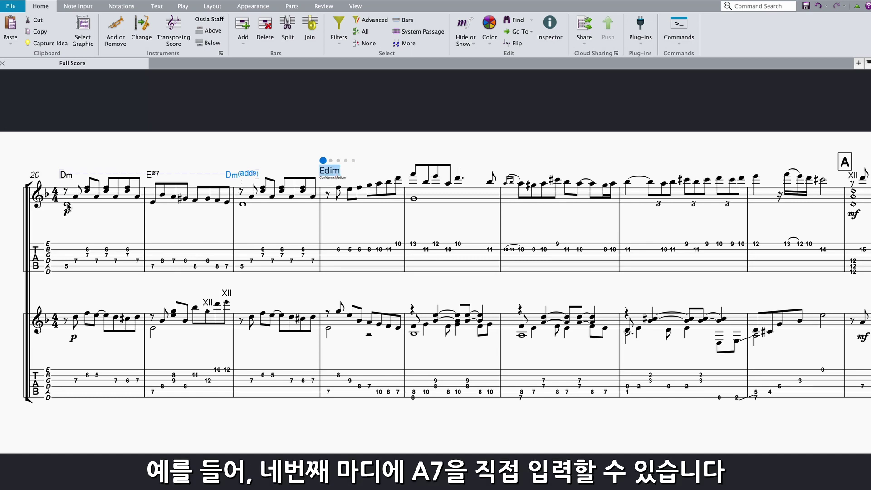
type("A7")
key("Escape")
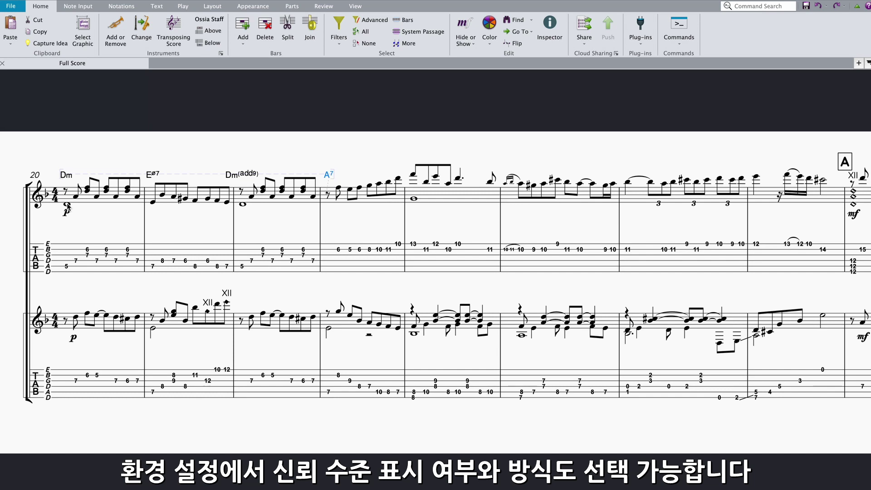
Step: Open Preferences with Cmd+comma to reach the Other page's Auto-Completion settings
key("super+comma")
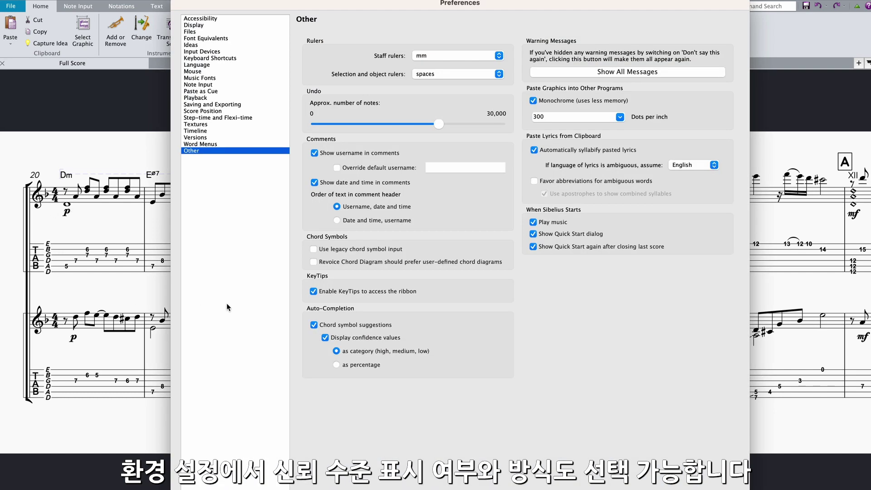